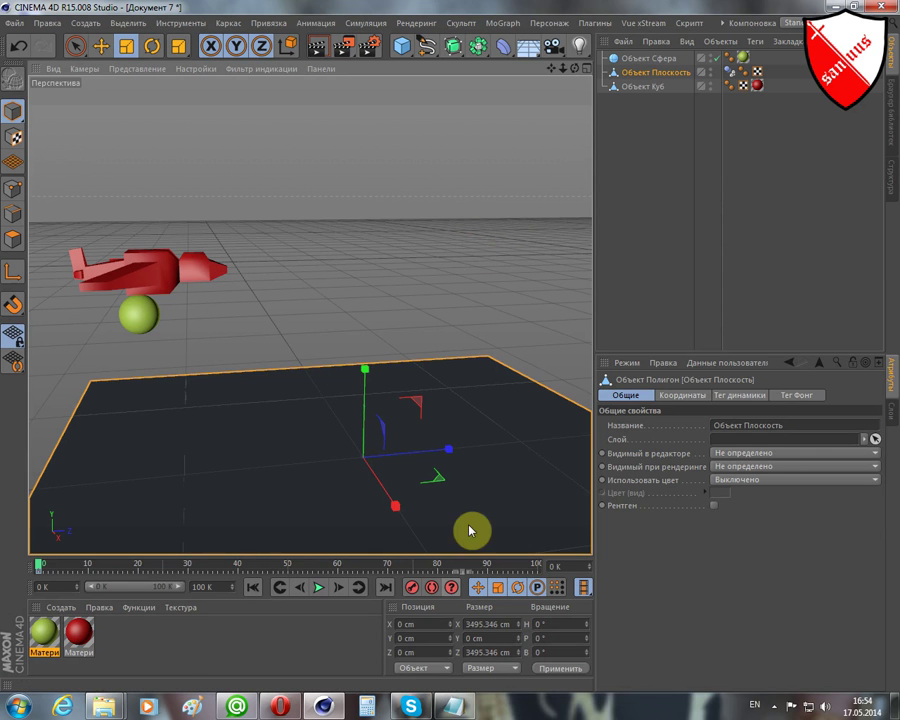
Restore the Notepad note reading 'Digital Tutors - Introduction to Animation in CINEMA 4D'
left_click(462, 706)
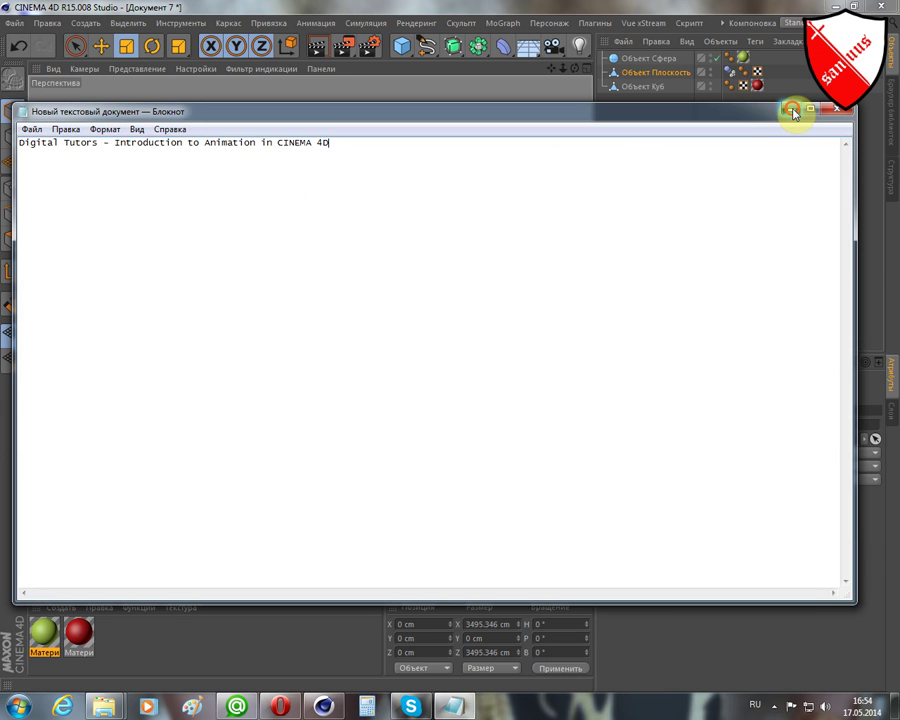
Minimize the note, rewind to the first frame, and orbit the view around the airplane, sphere and floor
left_click(793, 112)
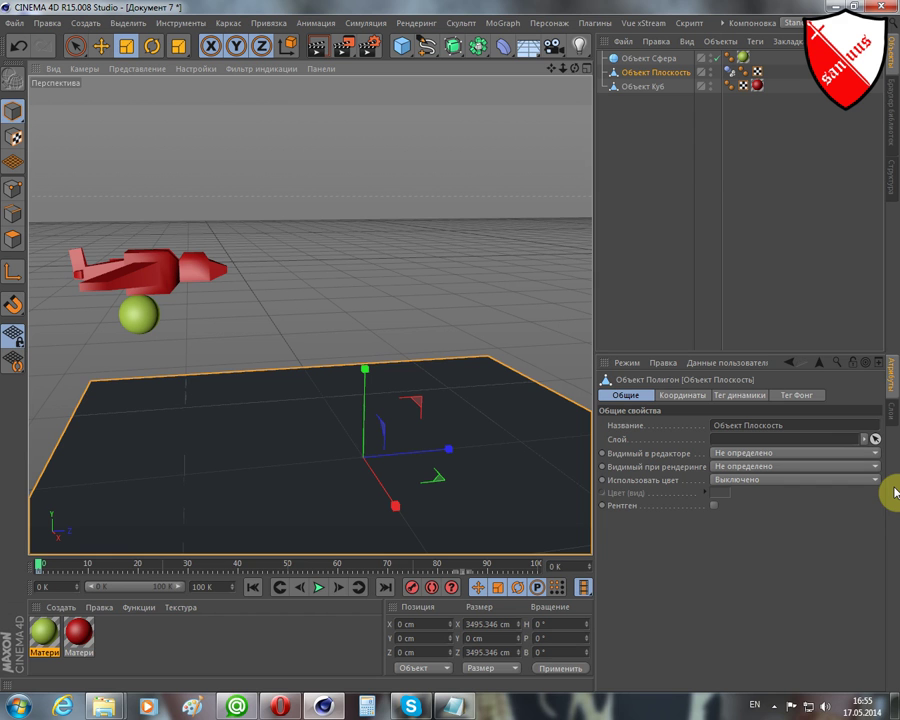
left_click(253, 587)
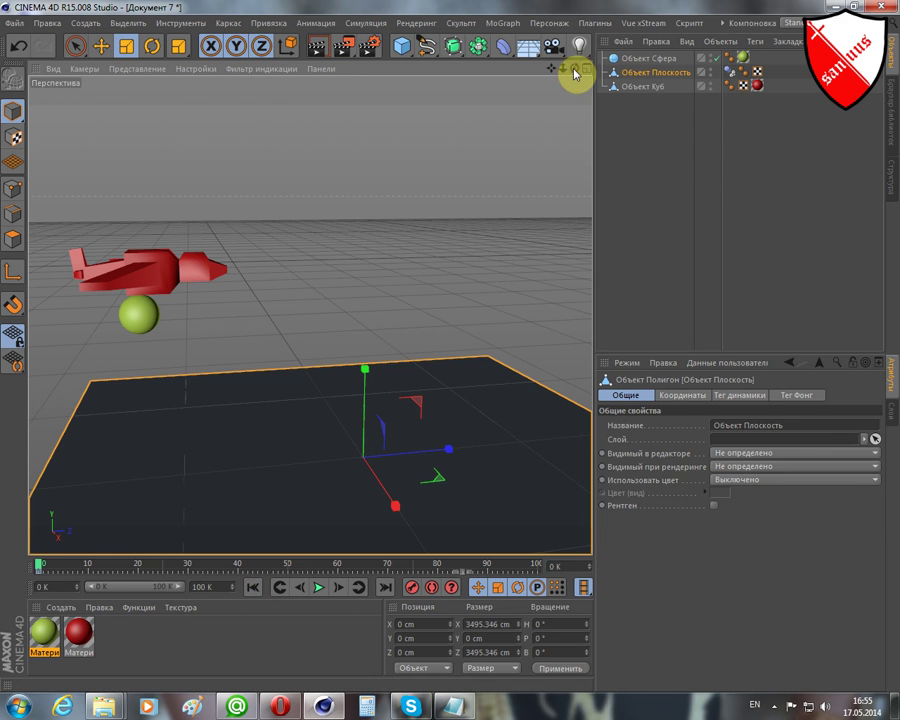
mouse_move(574, 70)
left_mouse_down()
mouse_move(310, 315)
mouse_move(575, 72)
left_mouse_up()
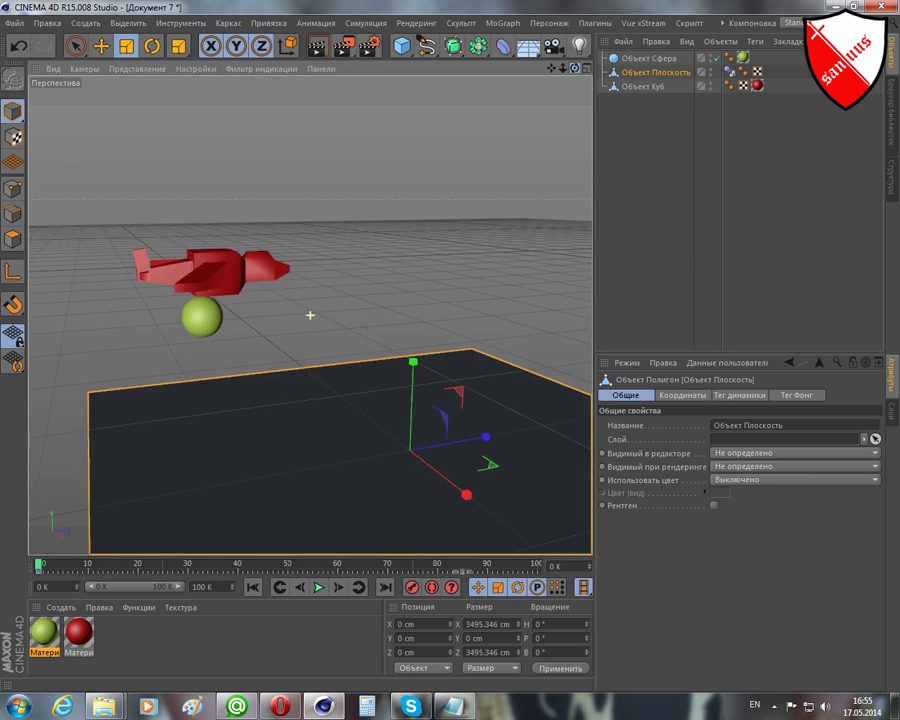
mouse_move(200, 282)
left_mouse_down("alt")
mouse_move(148, 328)
mouse_move(161, 310)
left_mouse_up("alt")
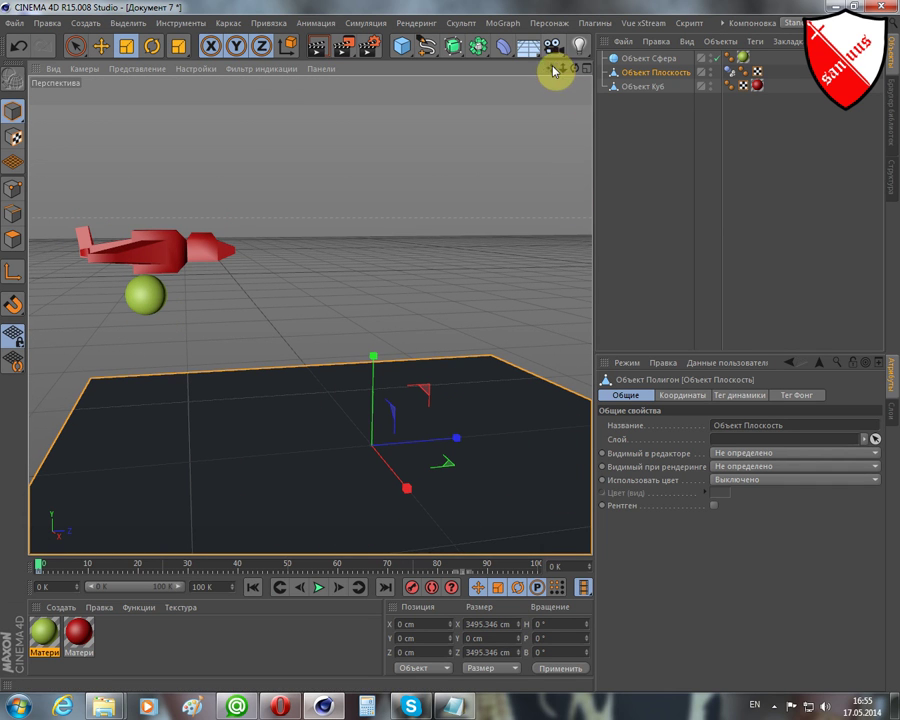
left_click_drag(553, 70, 550, 74)
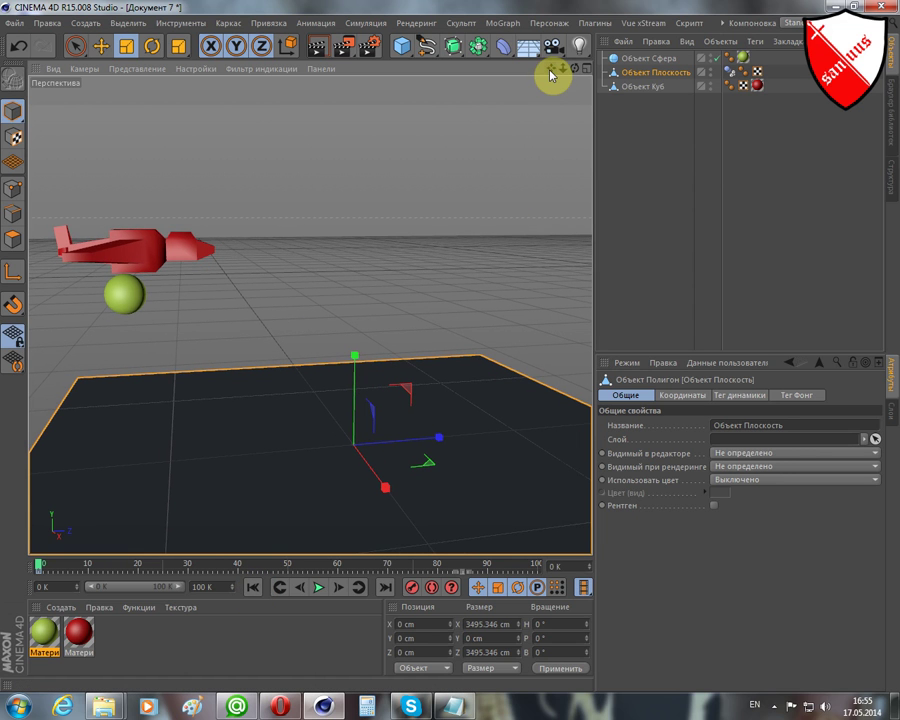
Add a Rigid Body simulation tag and a Constraint character tag to the Sphere
left_click(659, 60)
right_click(659, 62)
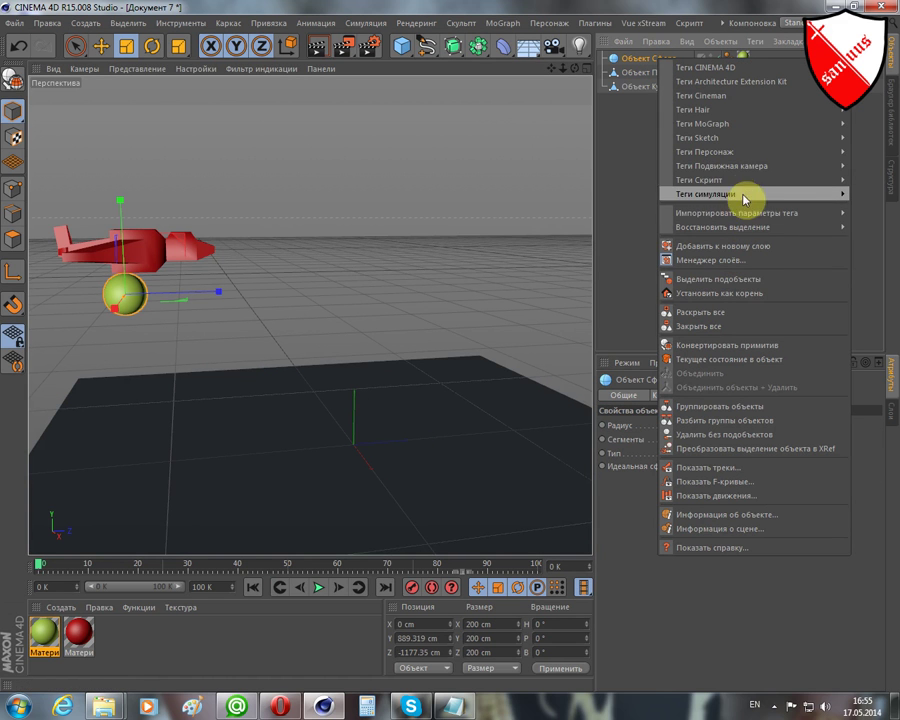
mouse_move(705, 194)
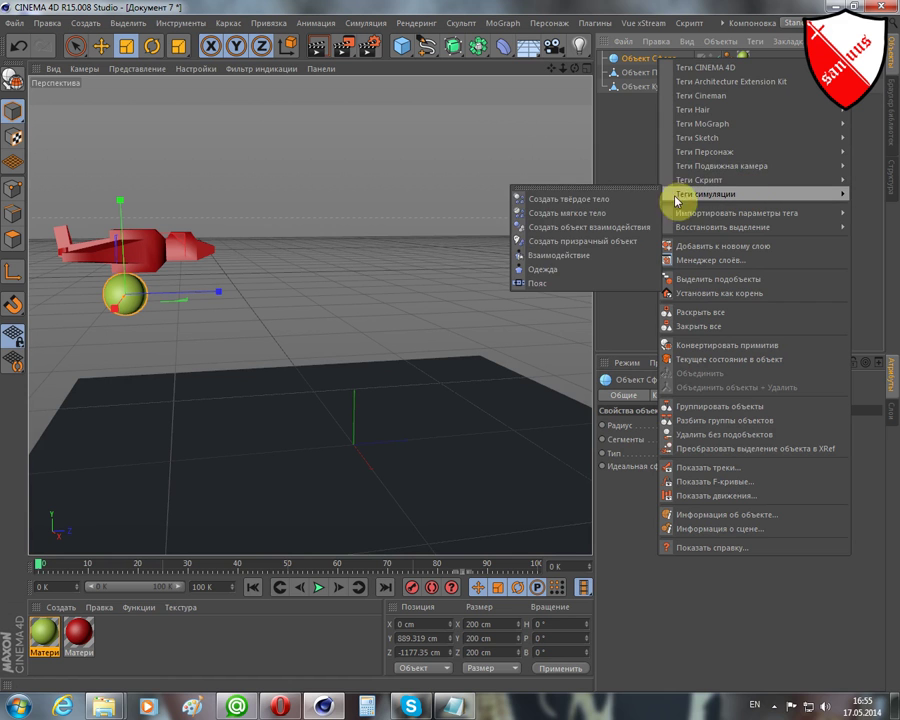
left_click(640, 206)
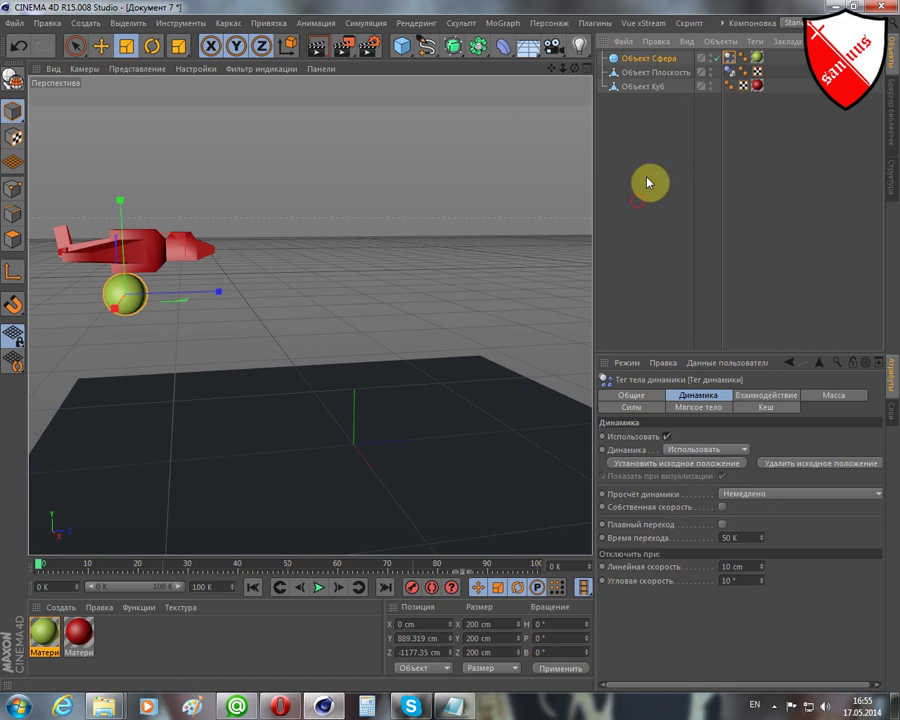
right_click(665, 60)
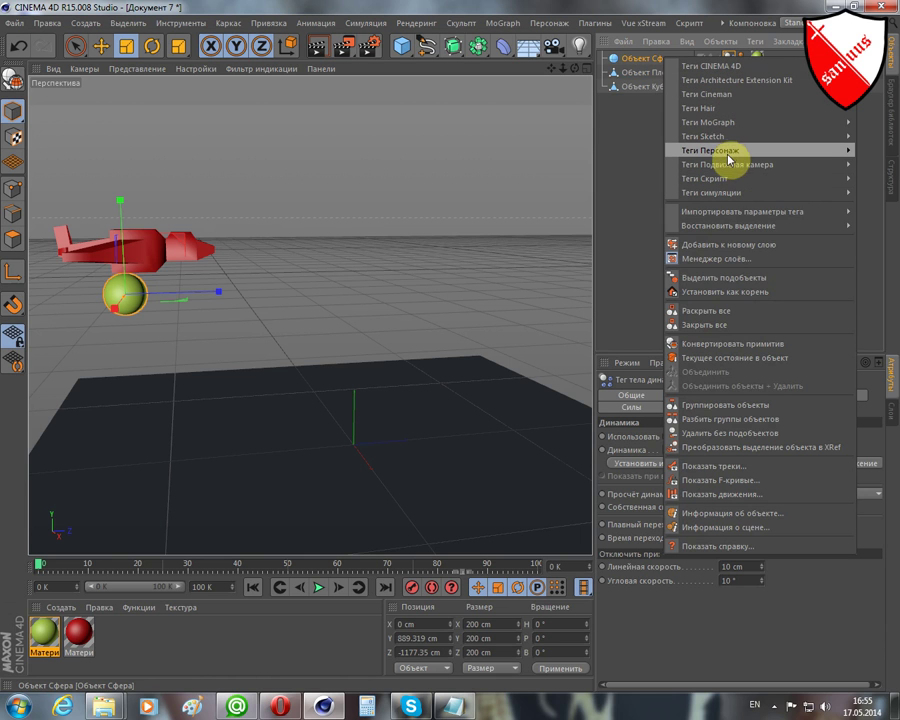
mouse_move(740, 150)
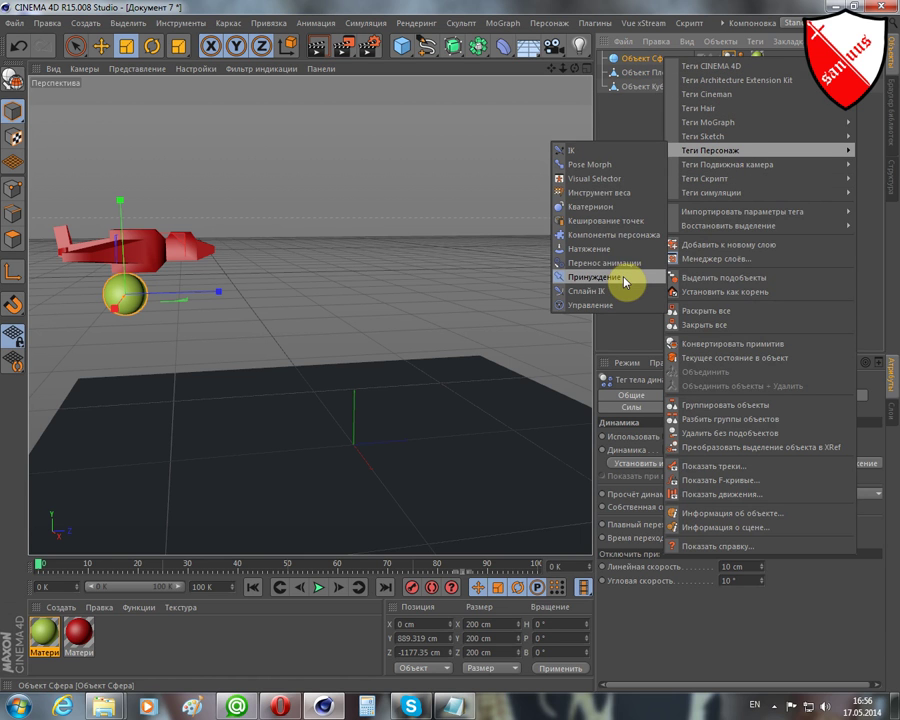
left_click(625, 283)
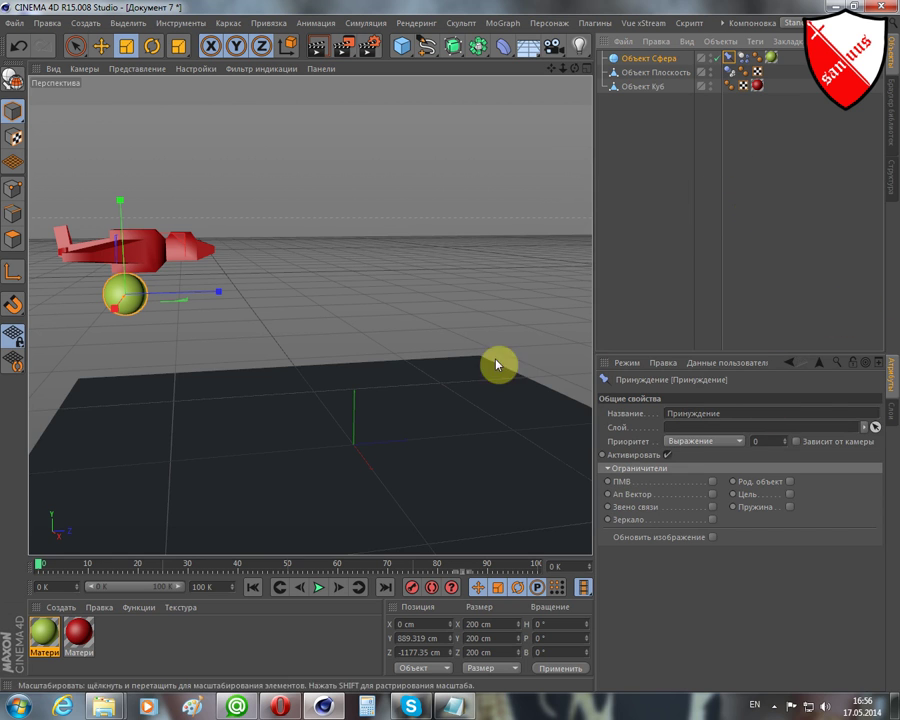
Set the sphere's Constraint to Parent targeting Object Cube, keying 100% strength at frame 0
left_click(634, 158)
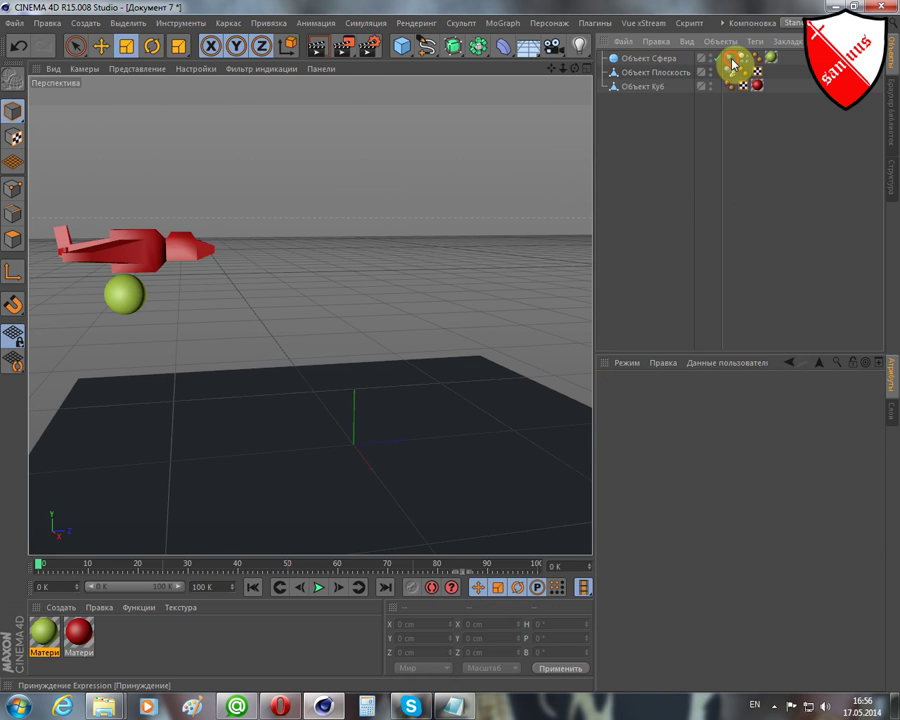
left_click(731, 60)
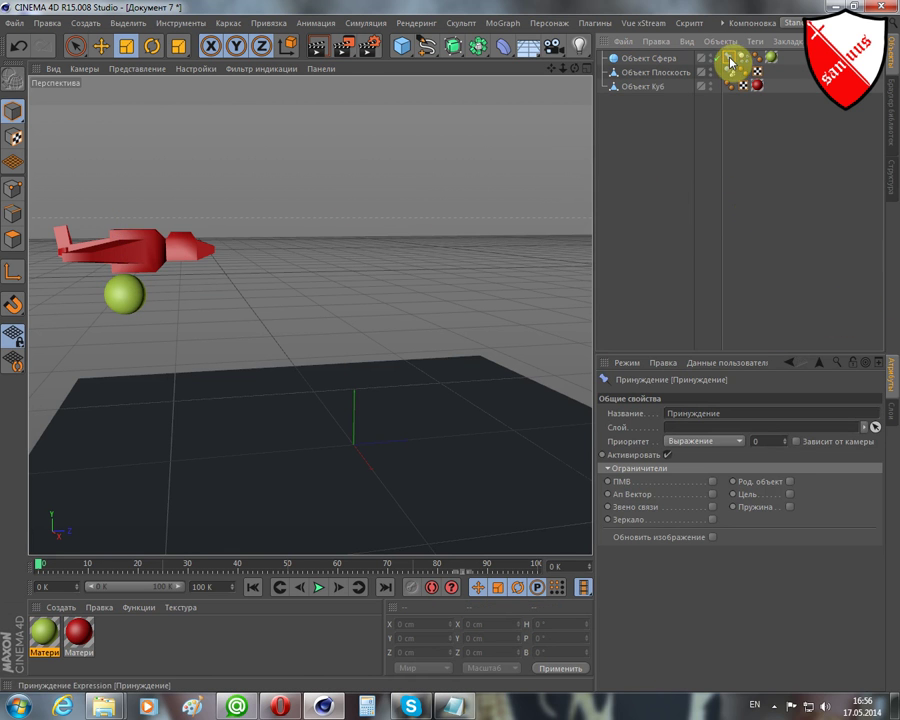
left_click(790, 483)
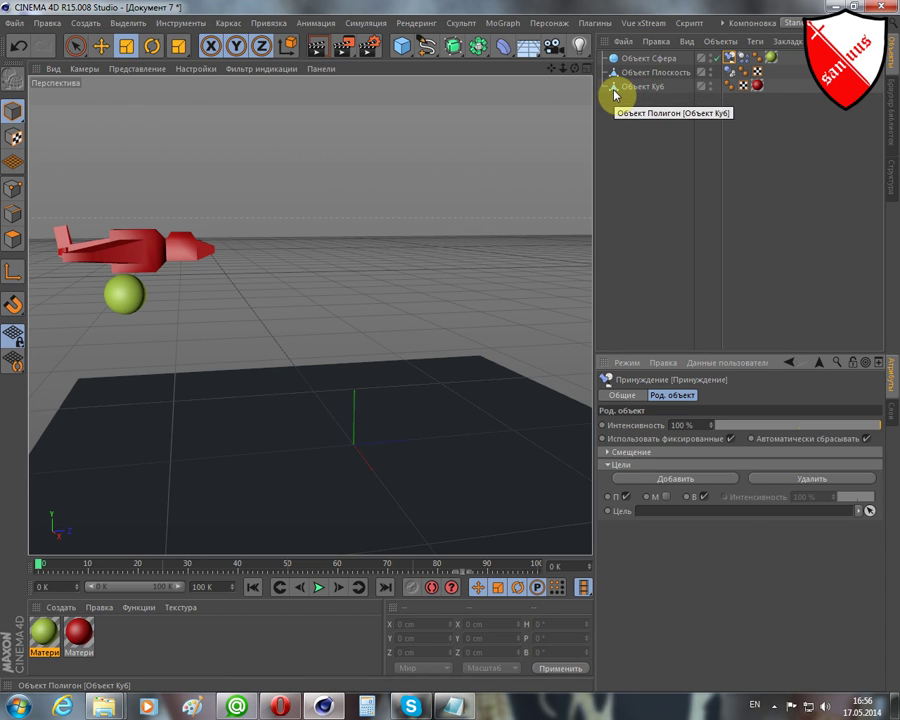
mouse_move(614, 88)
left_mouse_down()
mouse_move(737, 521)
mouse_move(740, 512)
left_mouse_up()
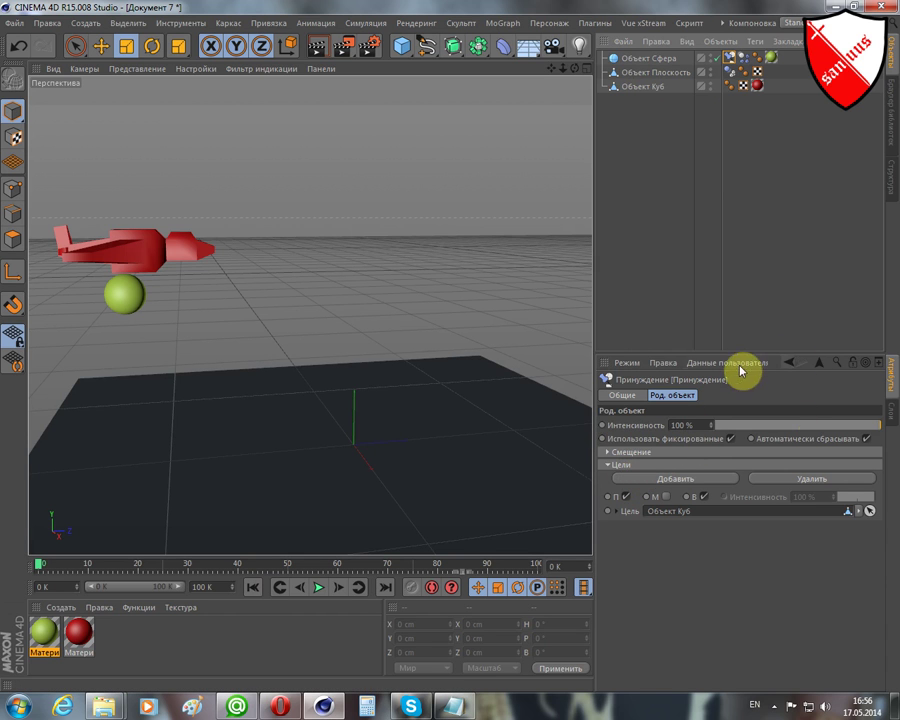
left_click(603, 425)
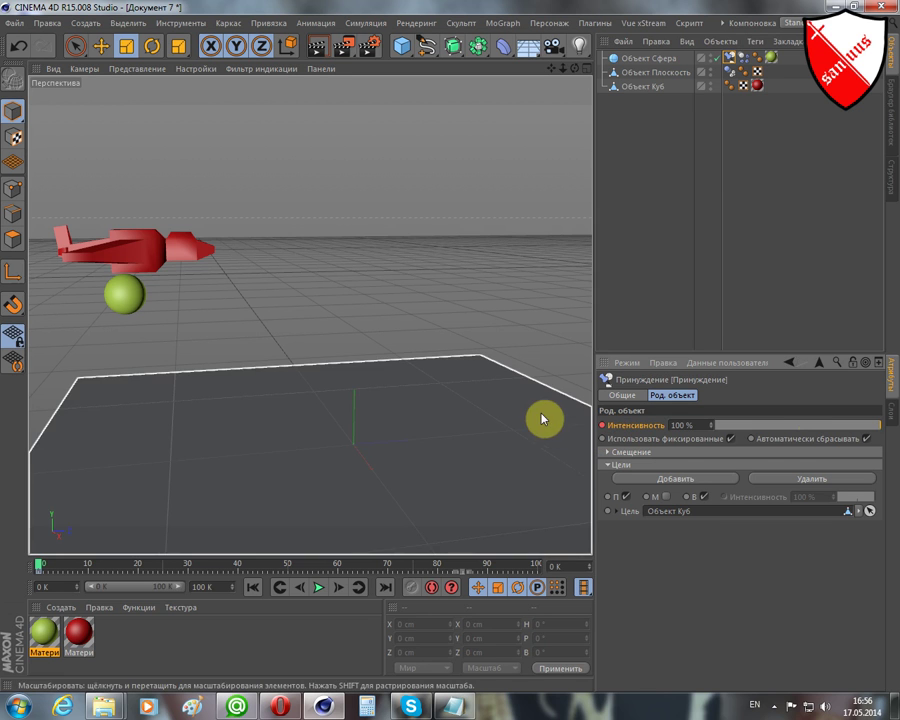
Switch the sphere's Rigid Body Dynamics to Off and select Object Cube
left_click(744, 59)
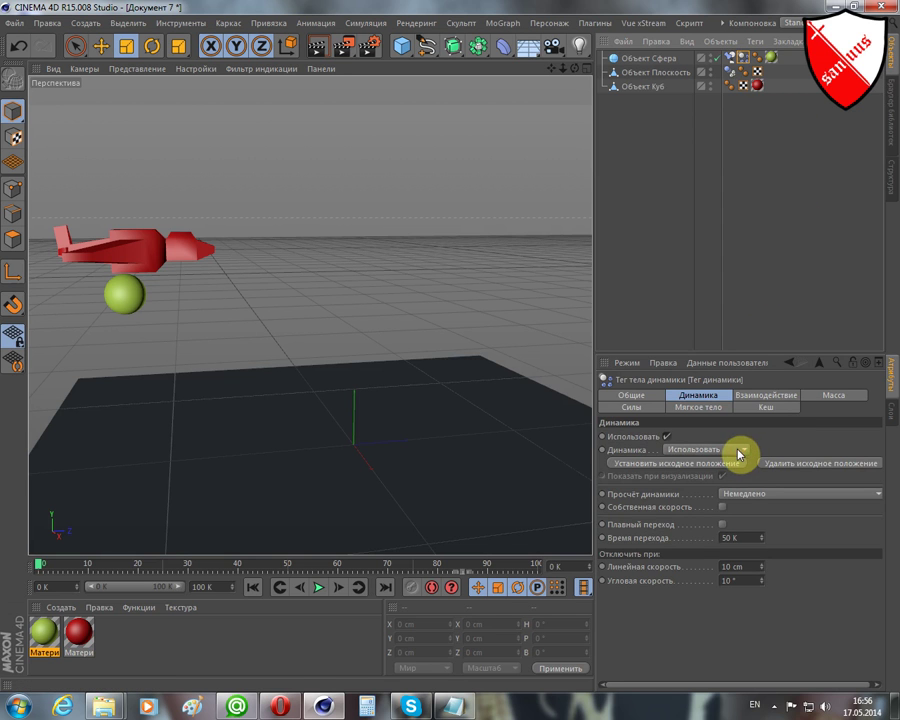
left_click(740, 454)
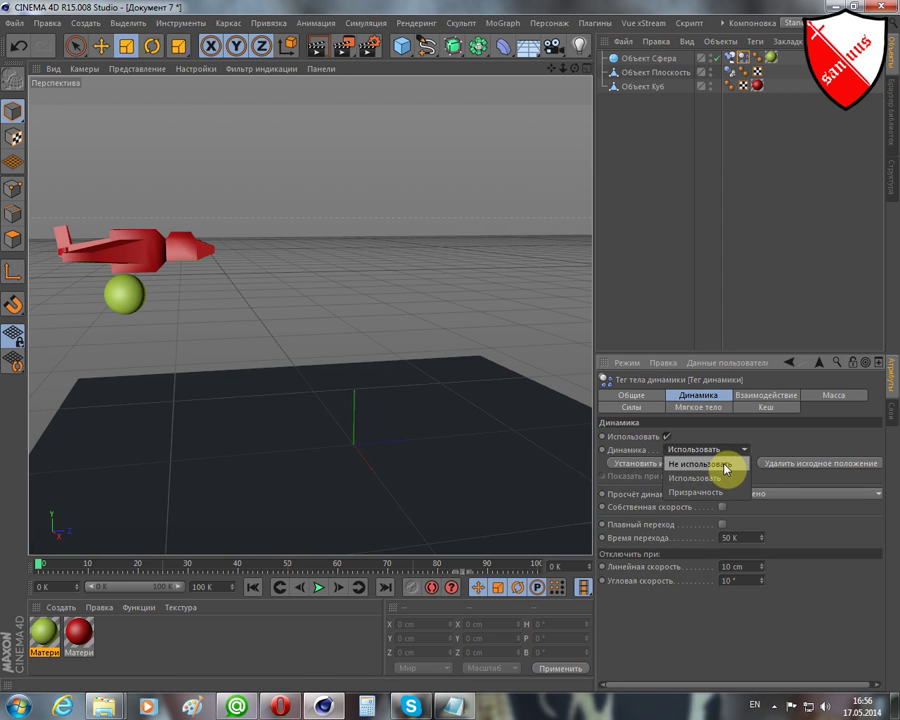
left_click(727, 465)
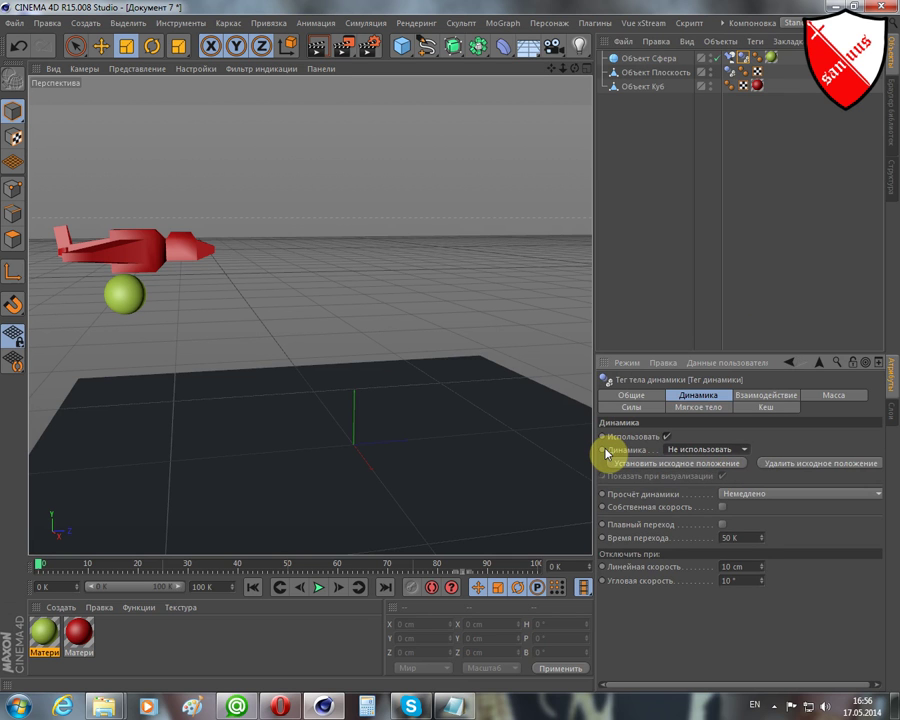
left_click(620, 90)
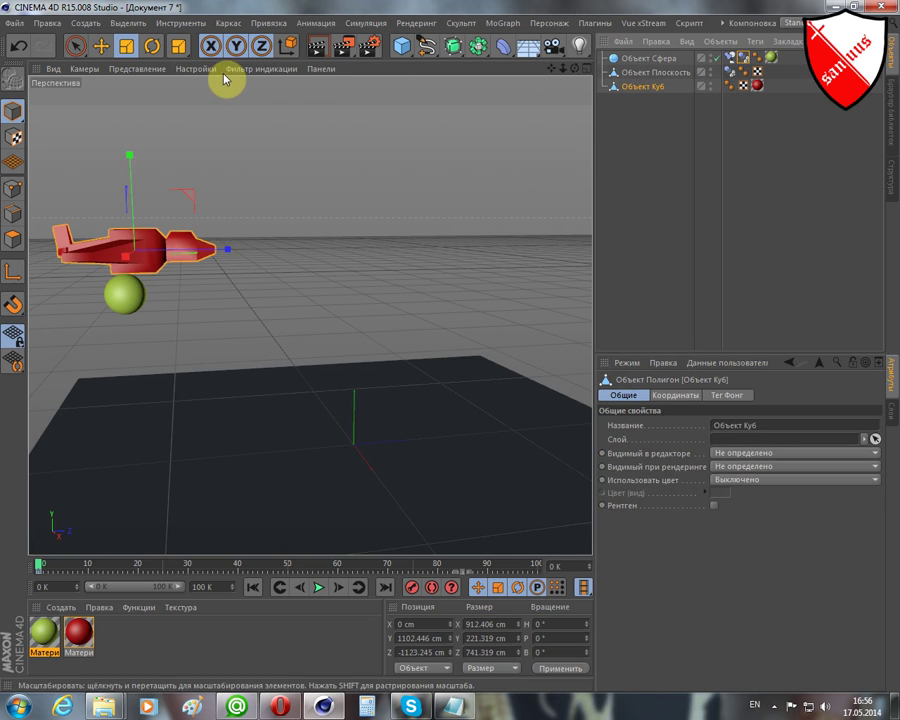
Extend the animation to 100 frames and key the airplane moved right to Z 1233.838 cm at frame 100
left_click(100, 46)
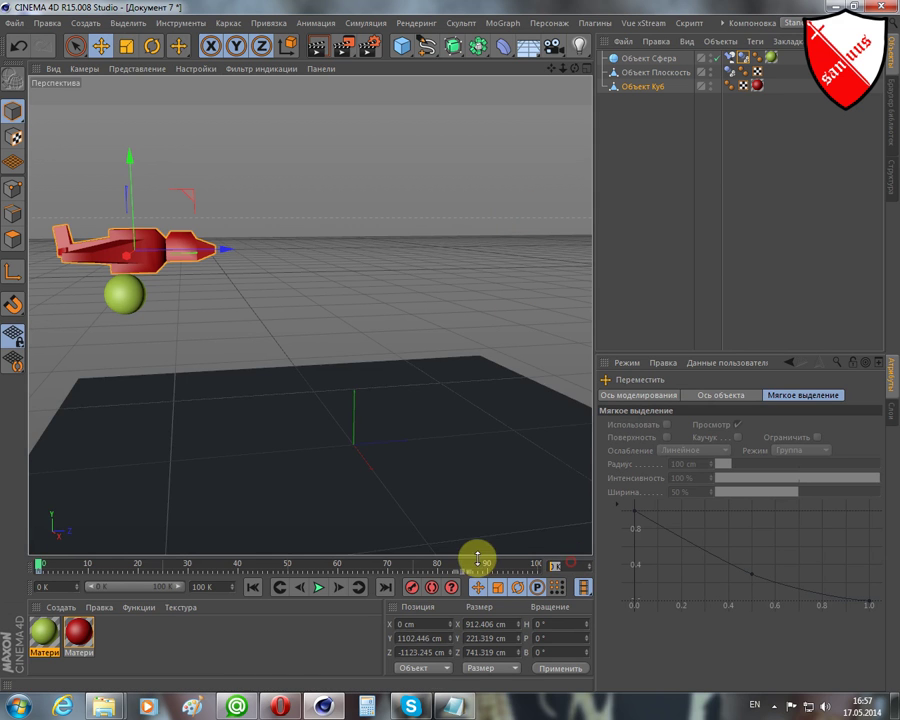
type("100 K")
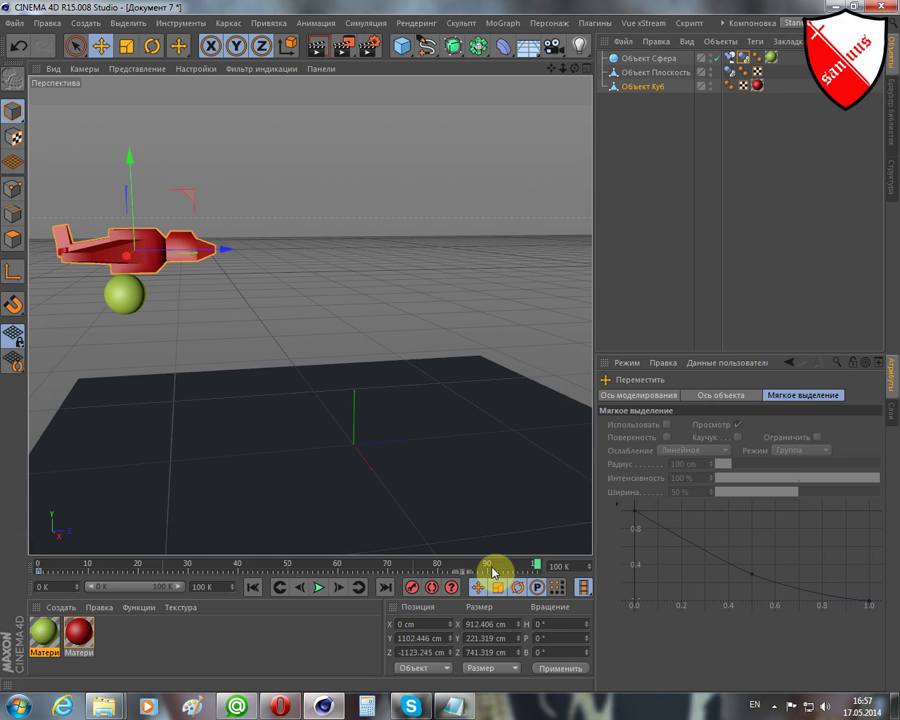
left_click_drag(226, 248, 590, 245)
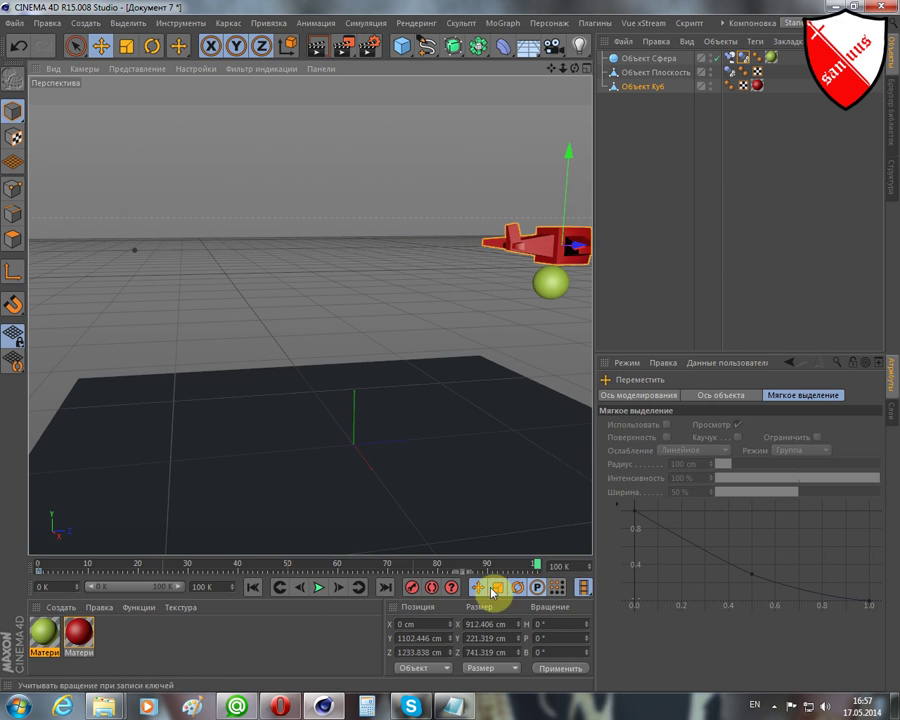
left_click(418, 590)
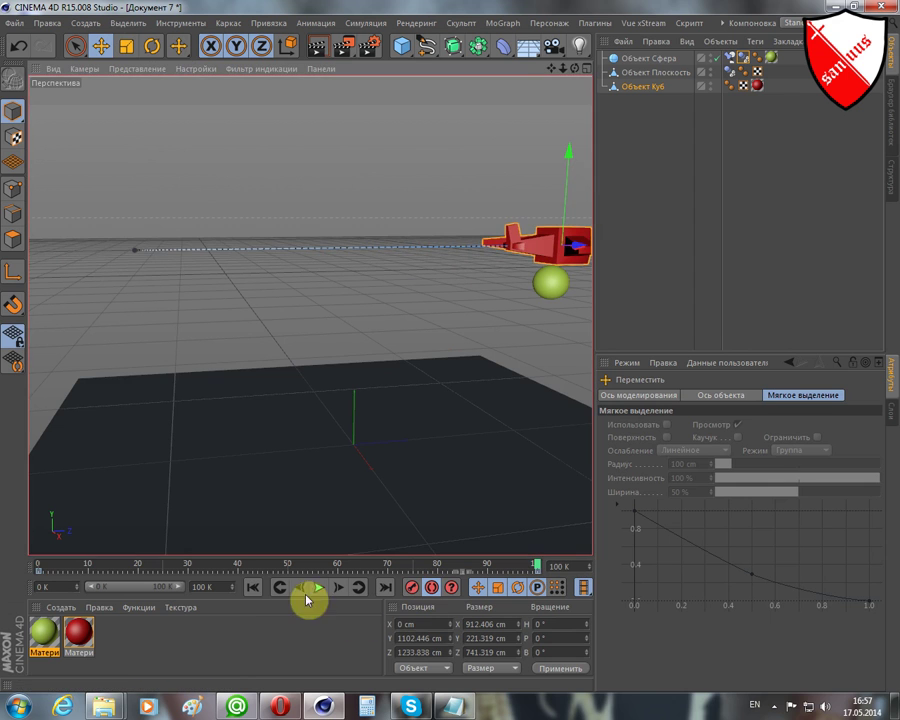
left_click(254, 588)
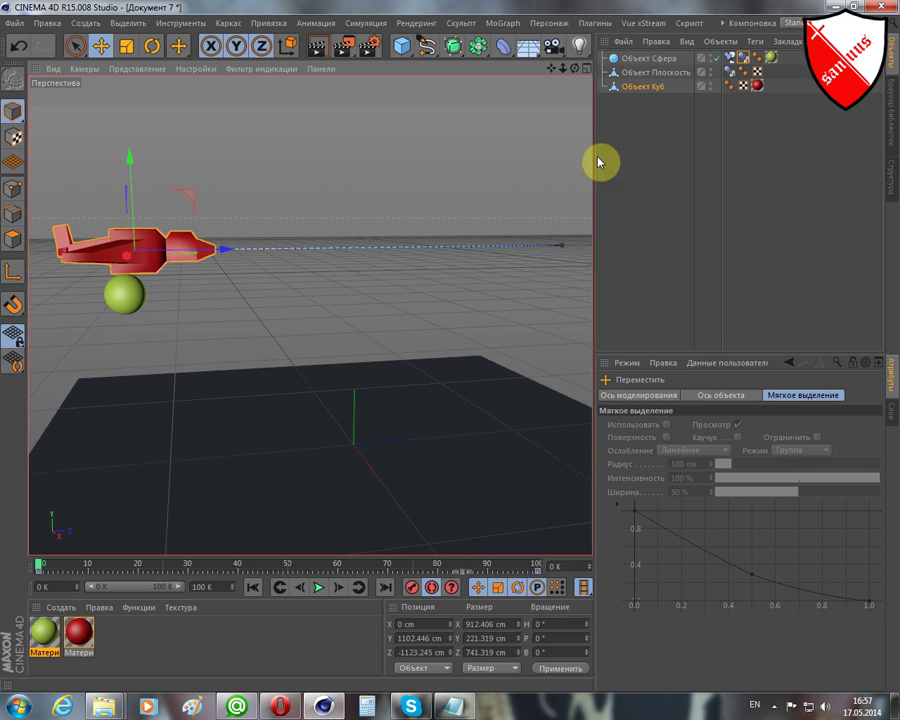
Play back the airplane's flight, rewind, and jump to frame 50
left_click(318, 588)
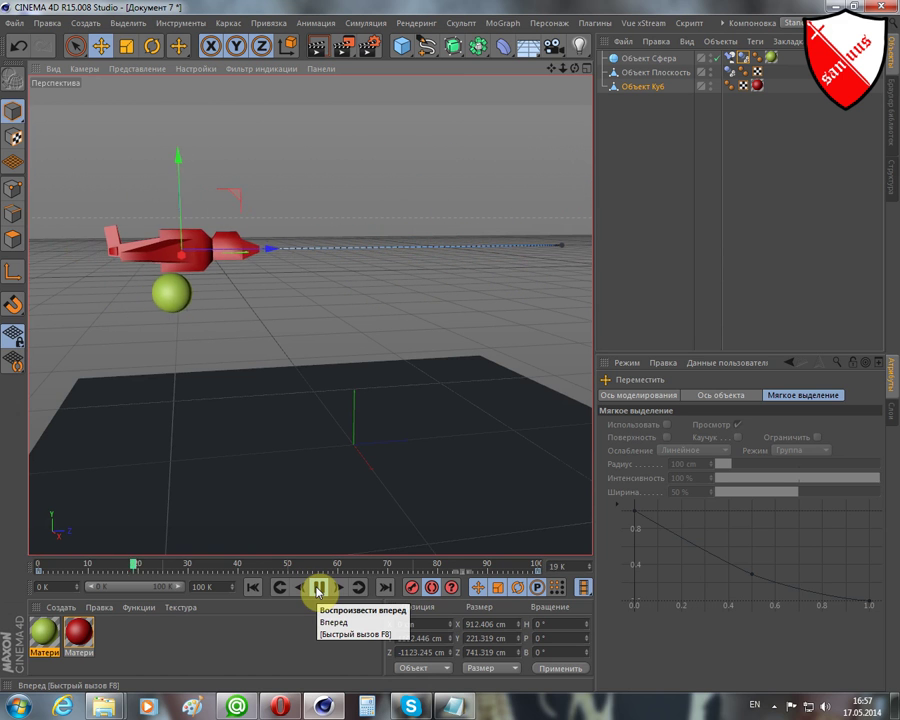
left_click(318, 591)
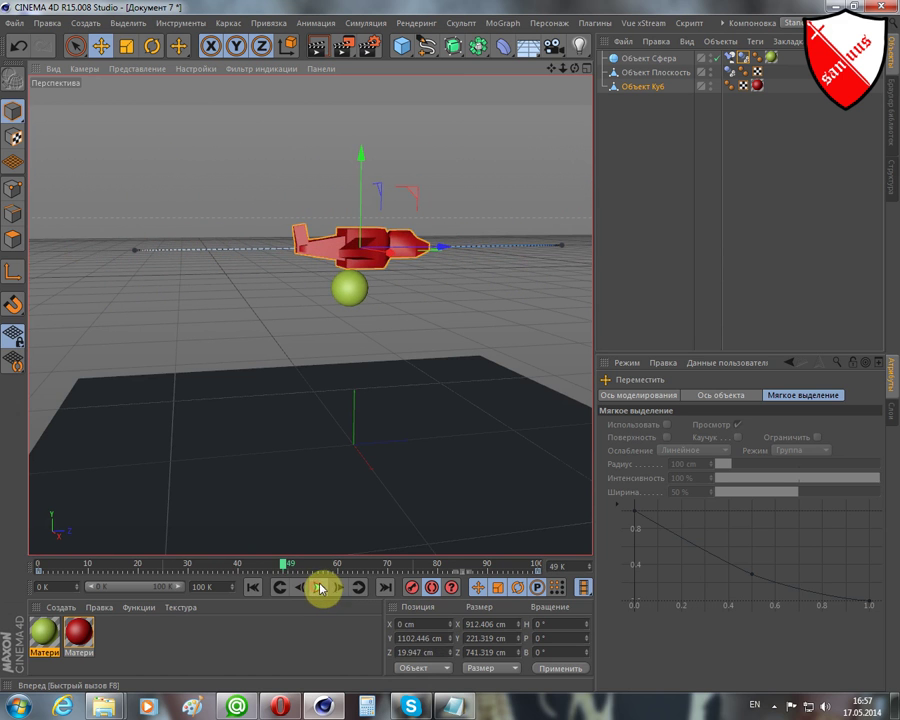
left_click(253, 587)
type("50")
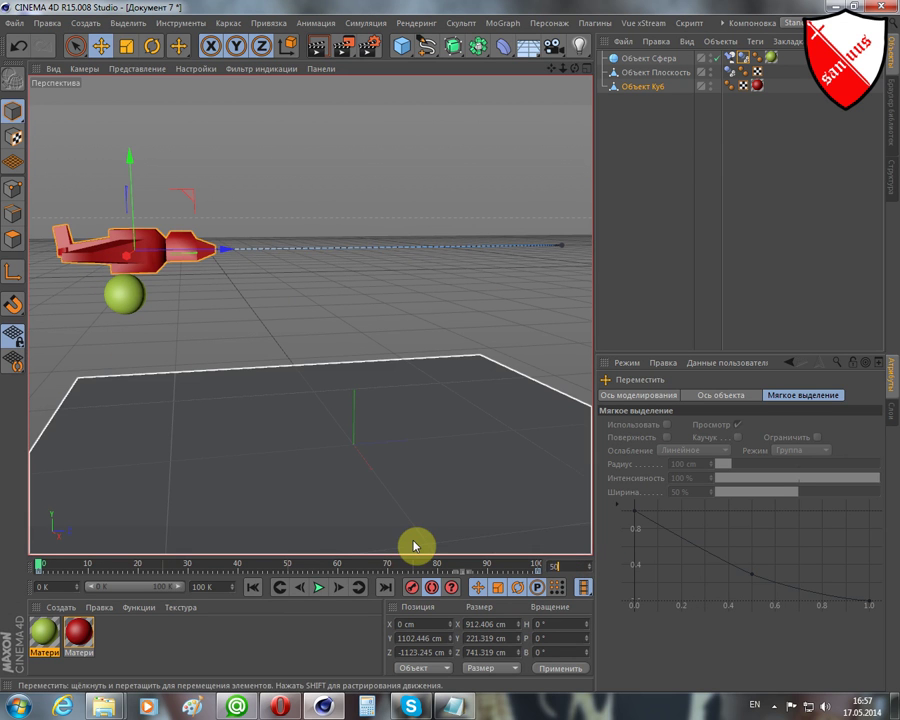
key("Return")
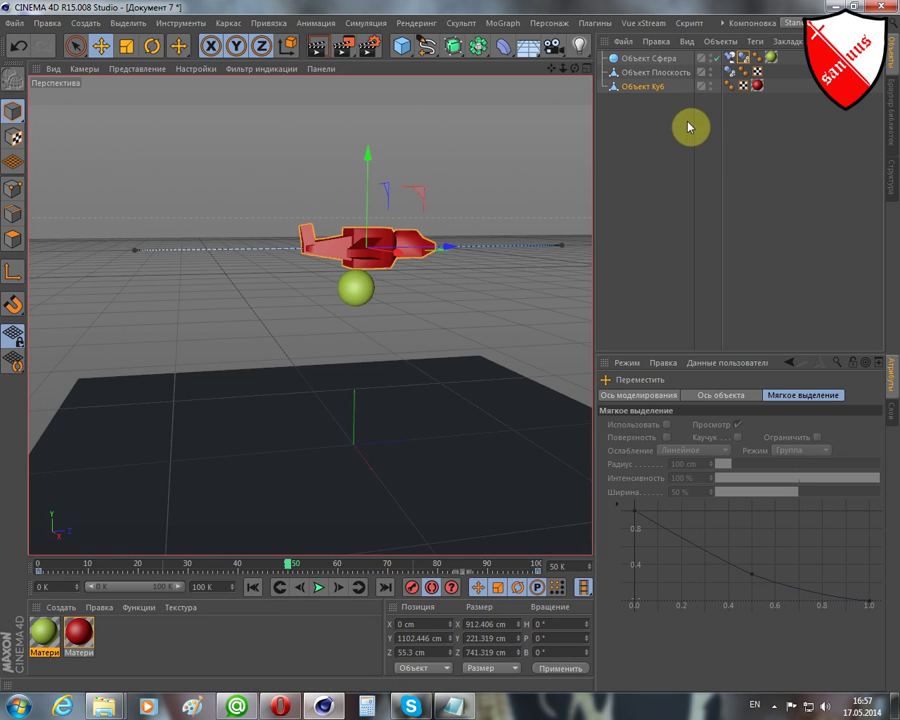
Key the sphere's constraint intensity to 0% at frame 50
left_click(732, 59)
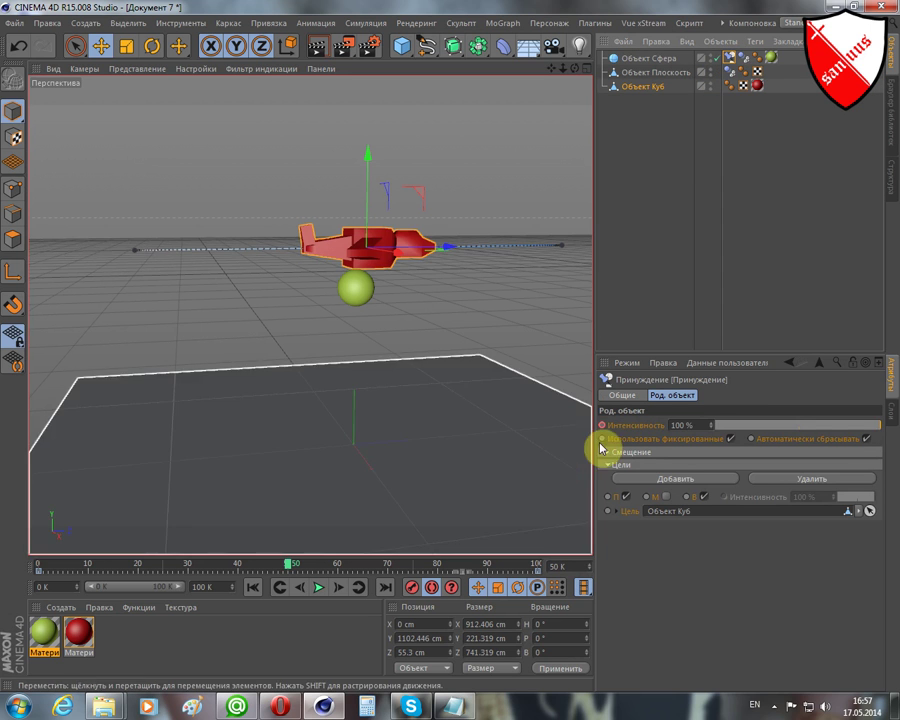
left_click(699, 425)
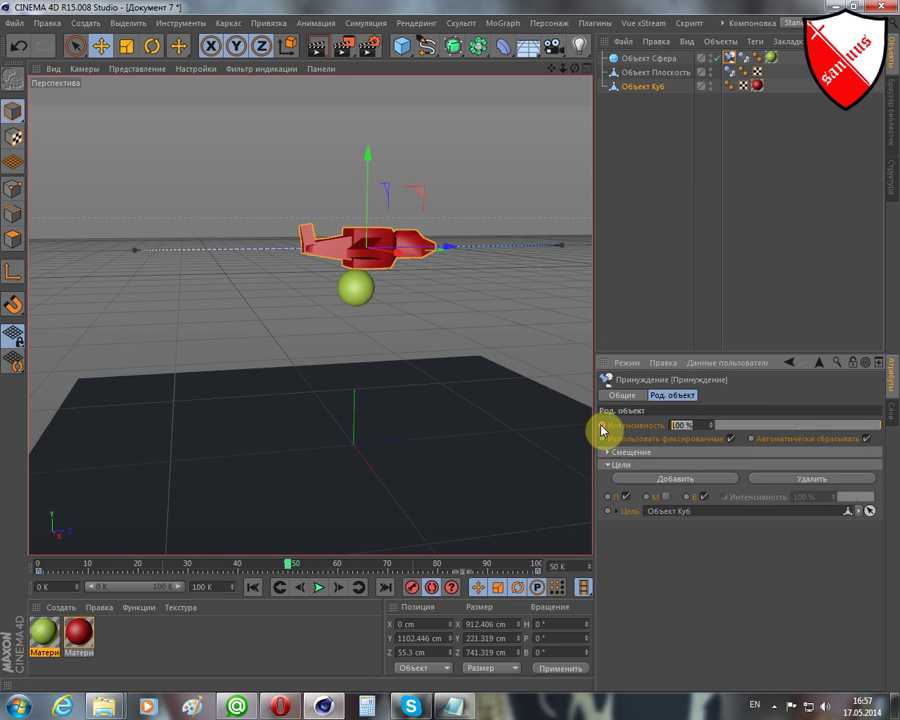
type("0")
key("Return")
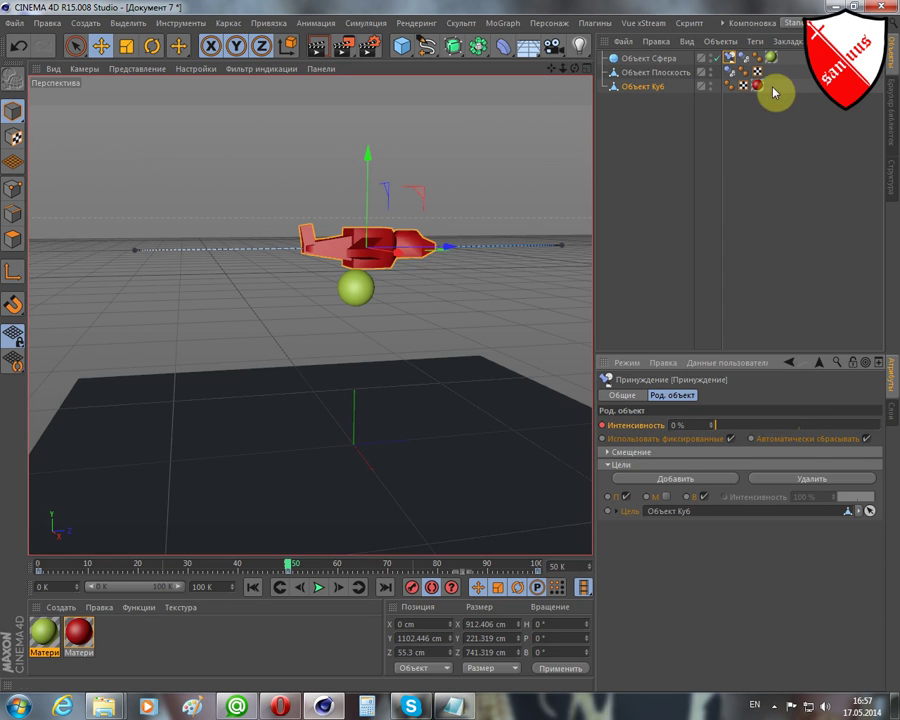
Switch the sphere's Dynamics to on (Использовать) and keyframe it at frame 50
left_click(747, 66)
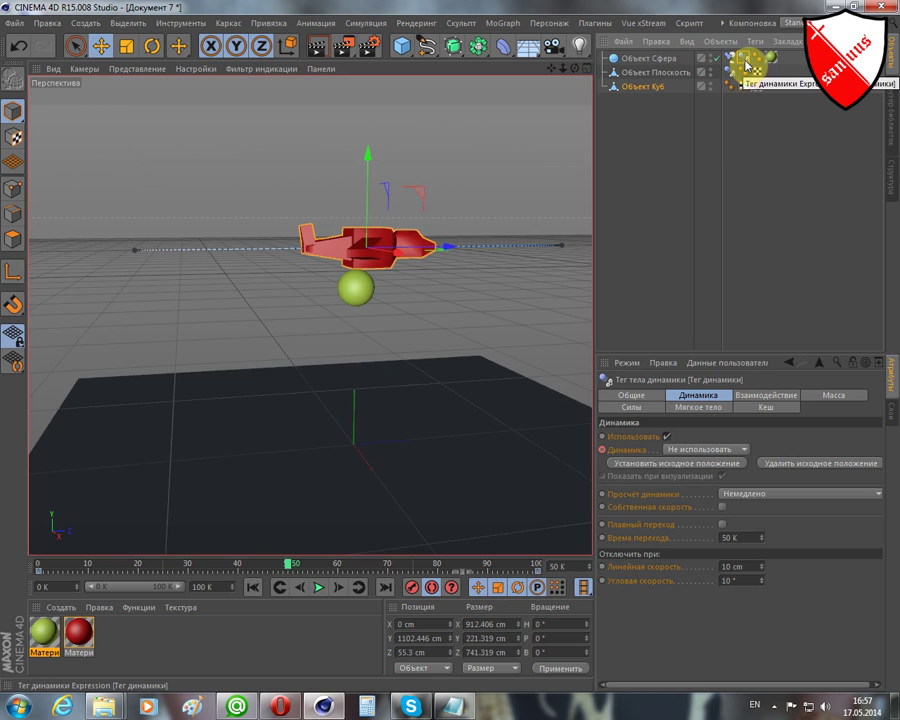
left_click(694, 452)
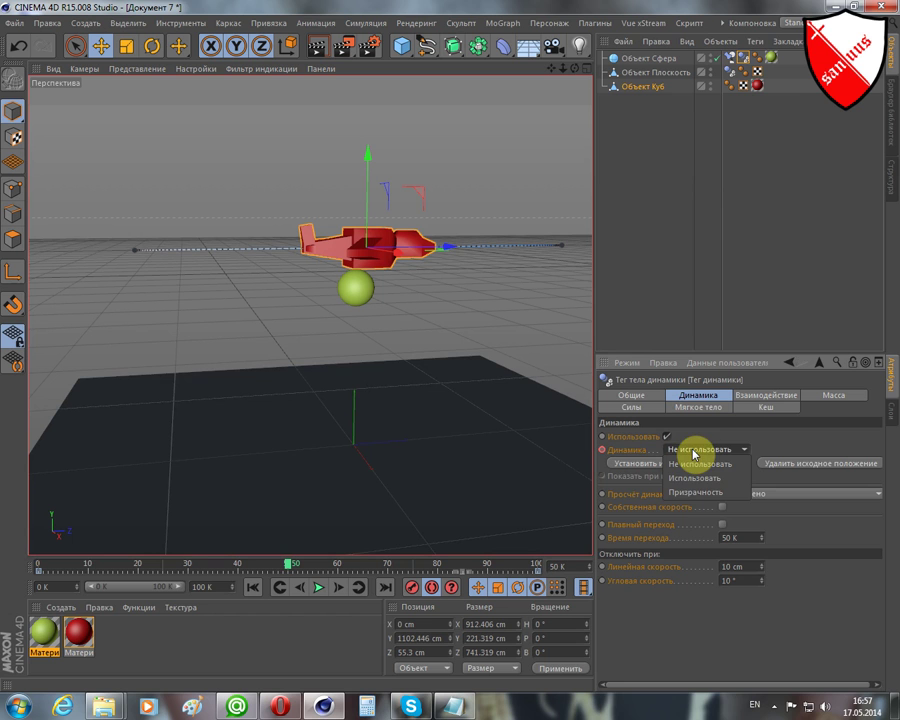
left_click(687, 478)
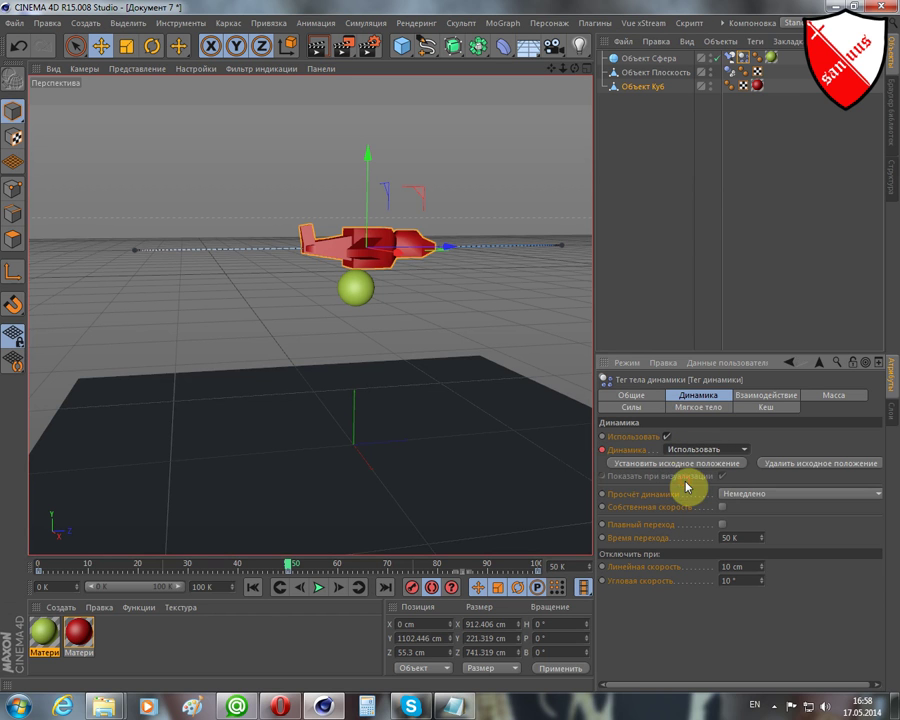
left_click(603, 452, "ctrl")
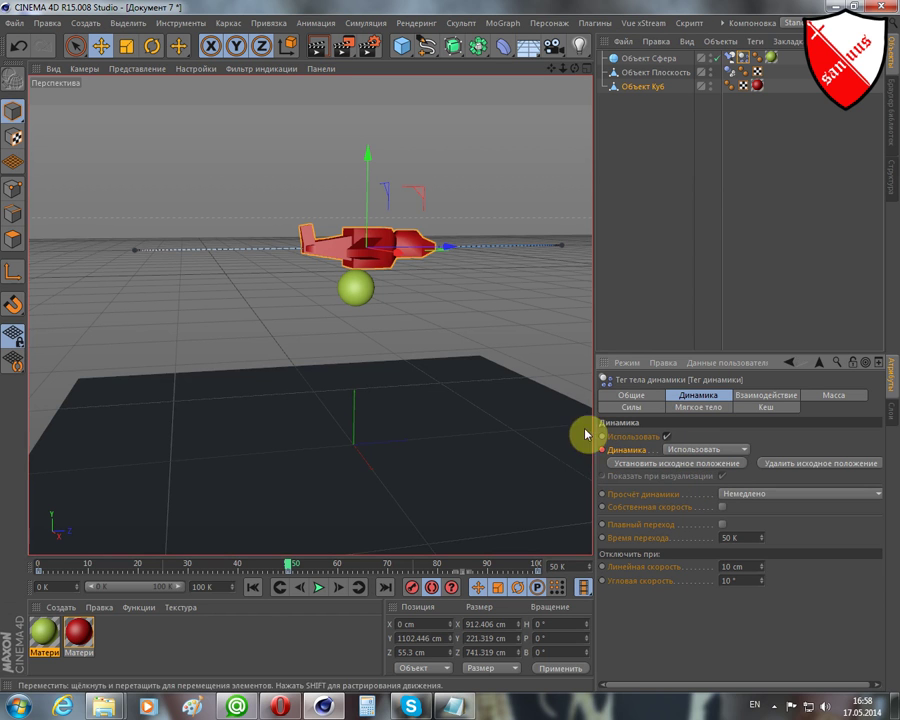
Play the animation twice from the start to watch the sphere drop from the airplane onto the floor
left_click(253, 590)
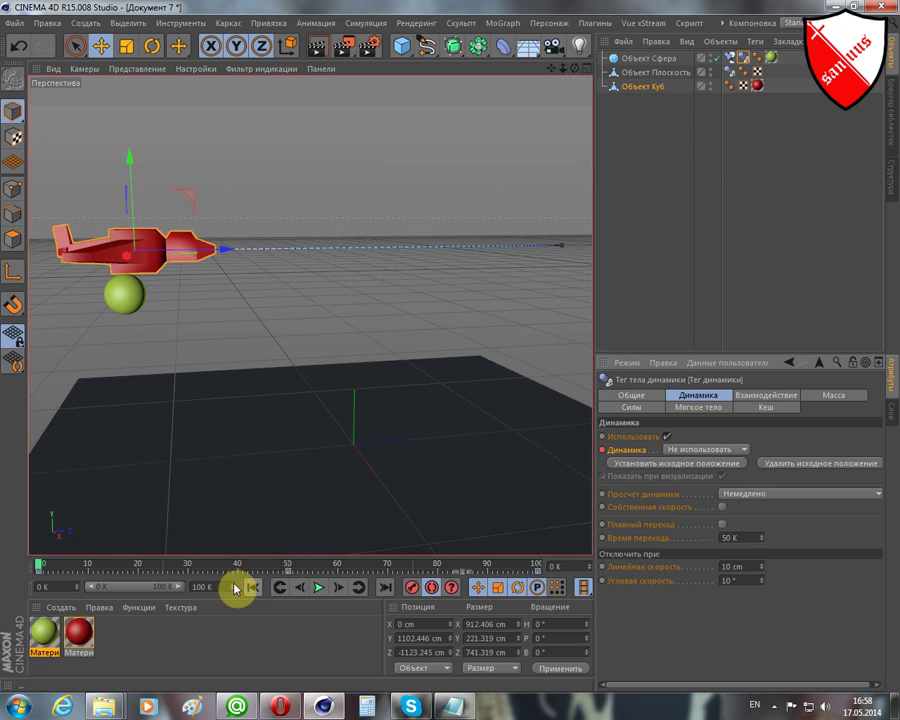
left_click(319, 589)
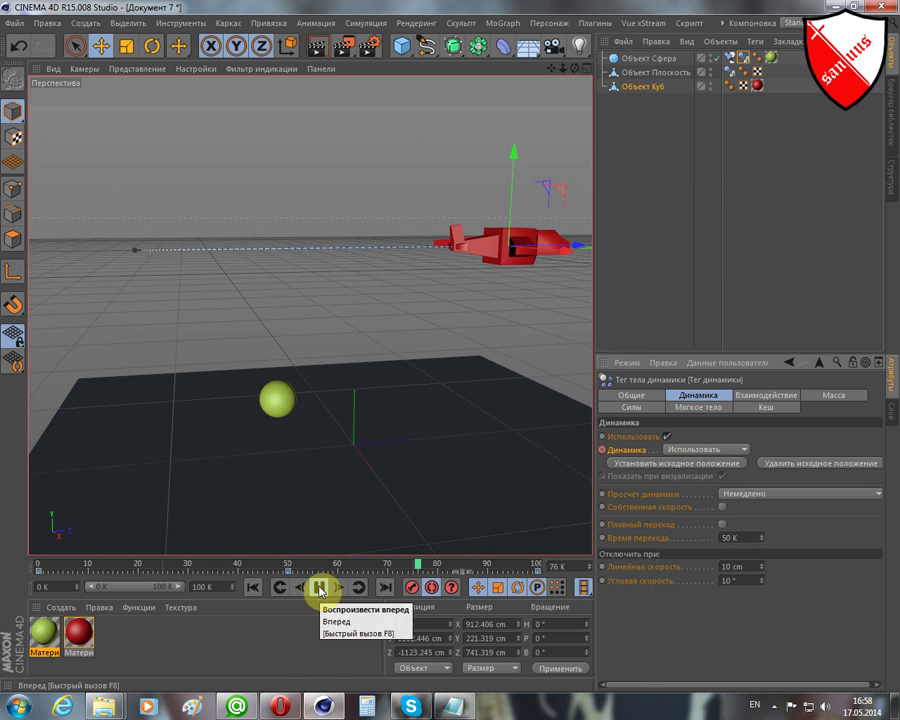
left_click(318, 590)
left_click(255, 587)
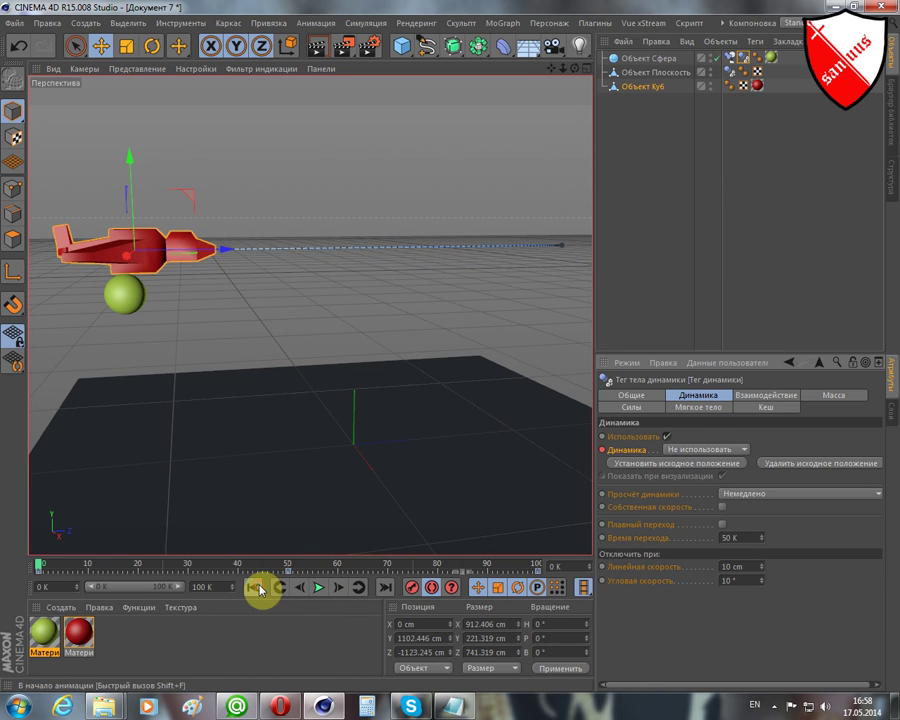
left_click(318, 590)
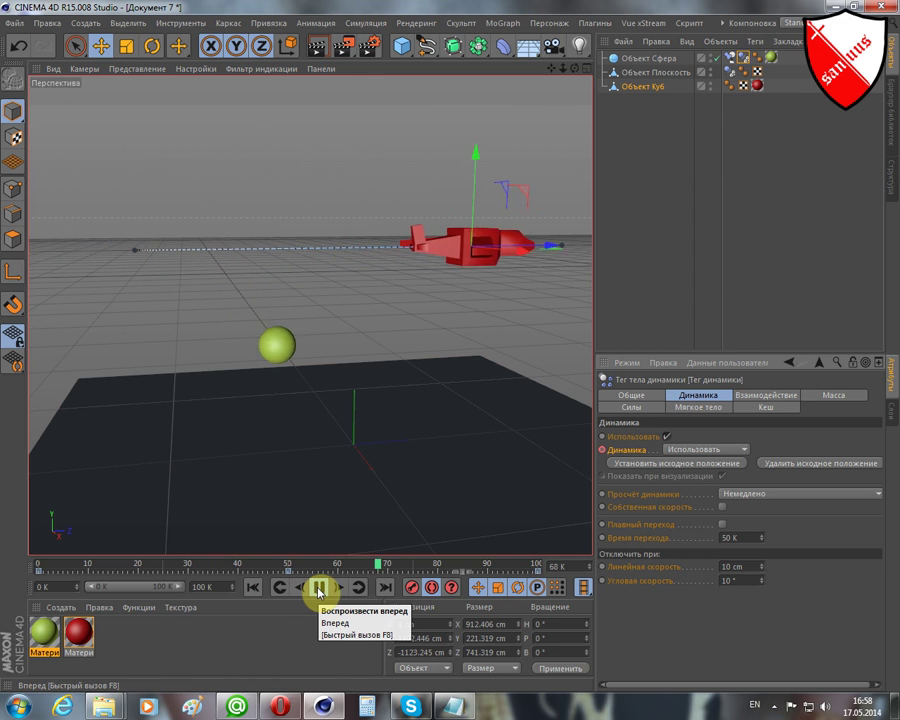
left_click(318, 590)
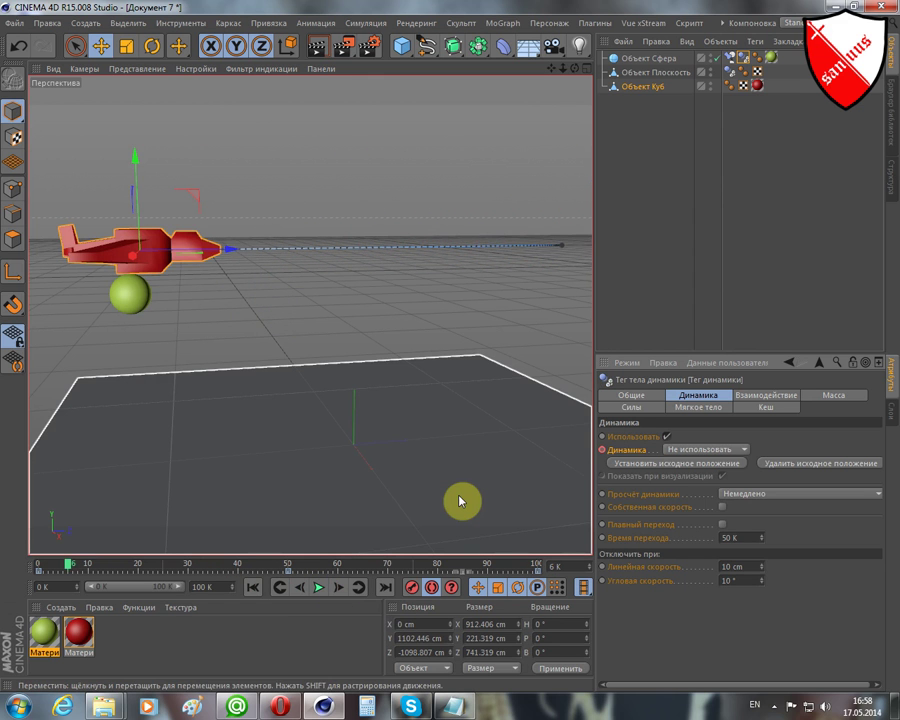